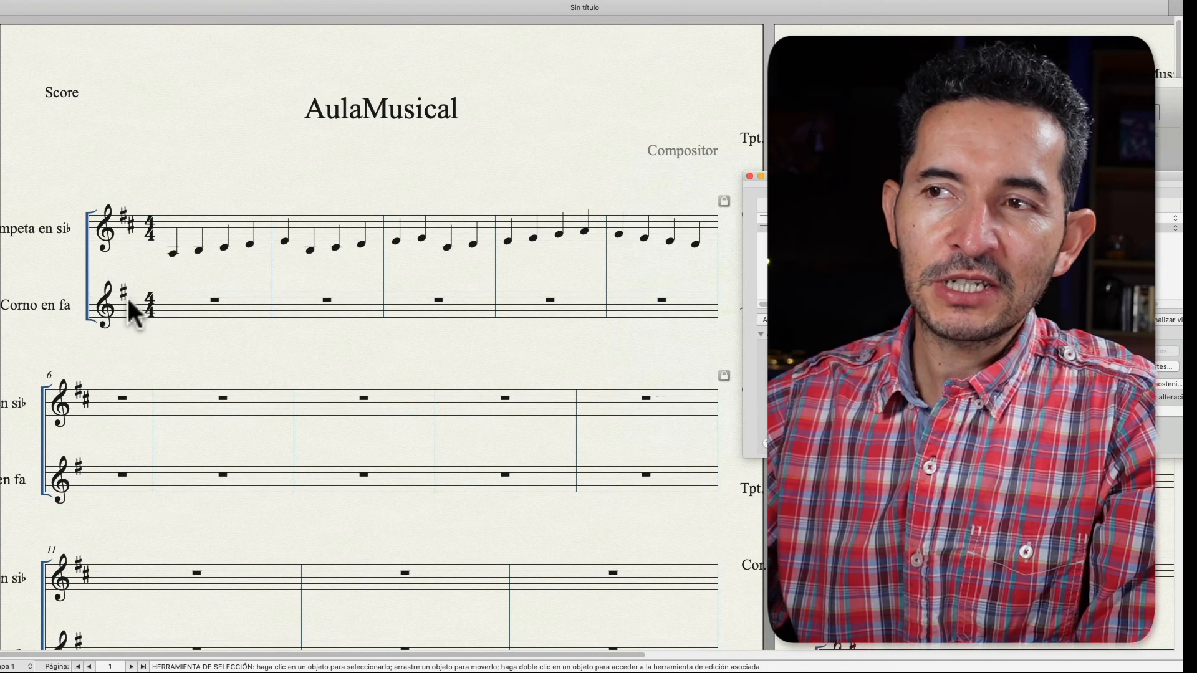
Copy the first five measures of the Trompeta en sib staff and paste them into the Corno en fa staff from measure 1
{"action": "left_click_drag", "start_coordinate": [798, 175], "coordinate": [270, 112]}
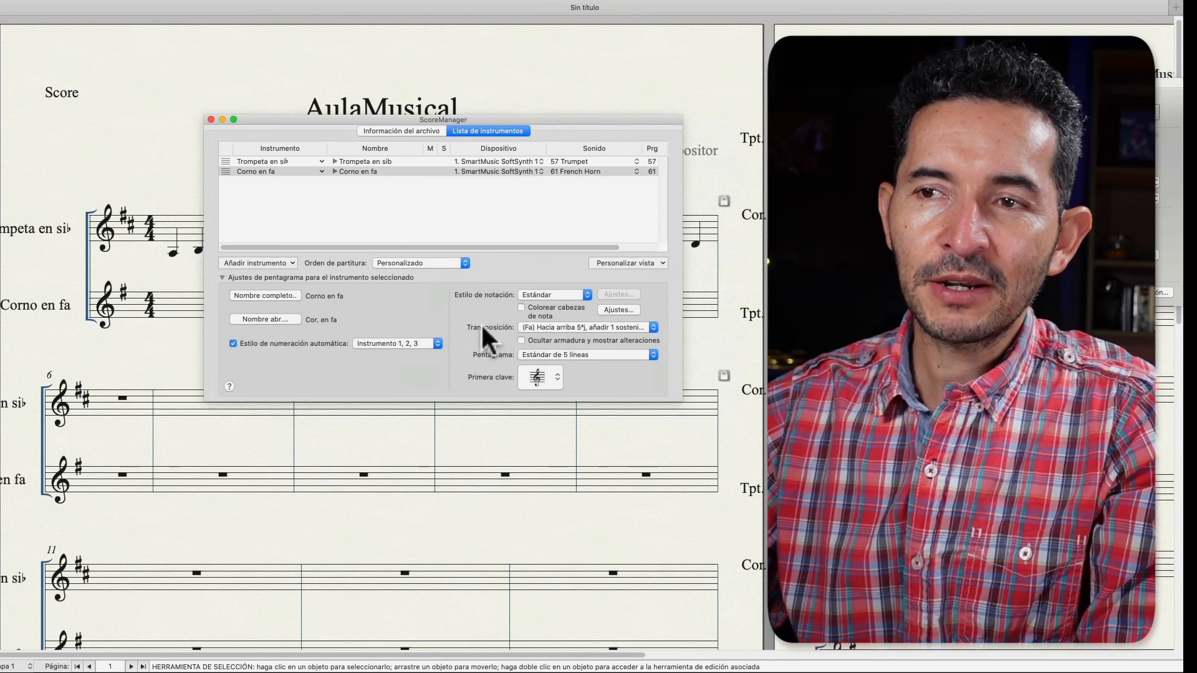
{"action": "left_click_drag", "start_coordinate": [310, 114], "coordinate": [837, 138]}
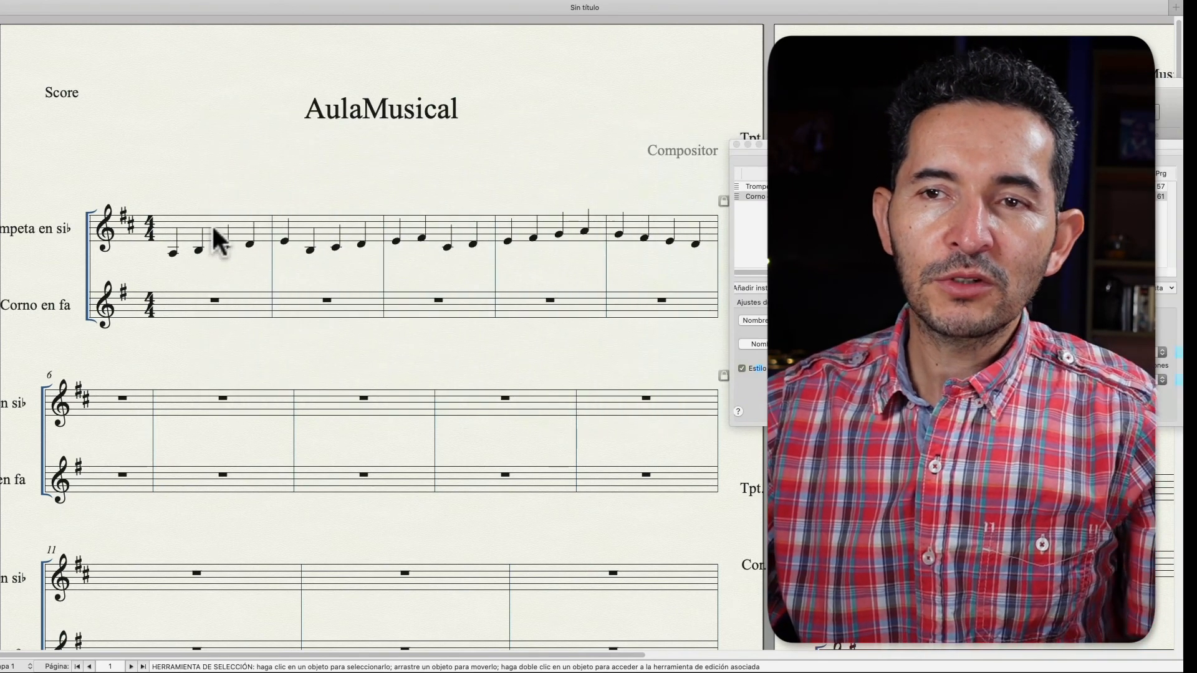
{"action": "left_click", "coordinate": [207, 227]}
{"action": "left_click", "coordinate": [638, 216], "text": "shift"}
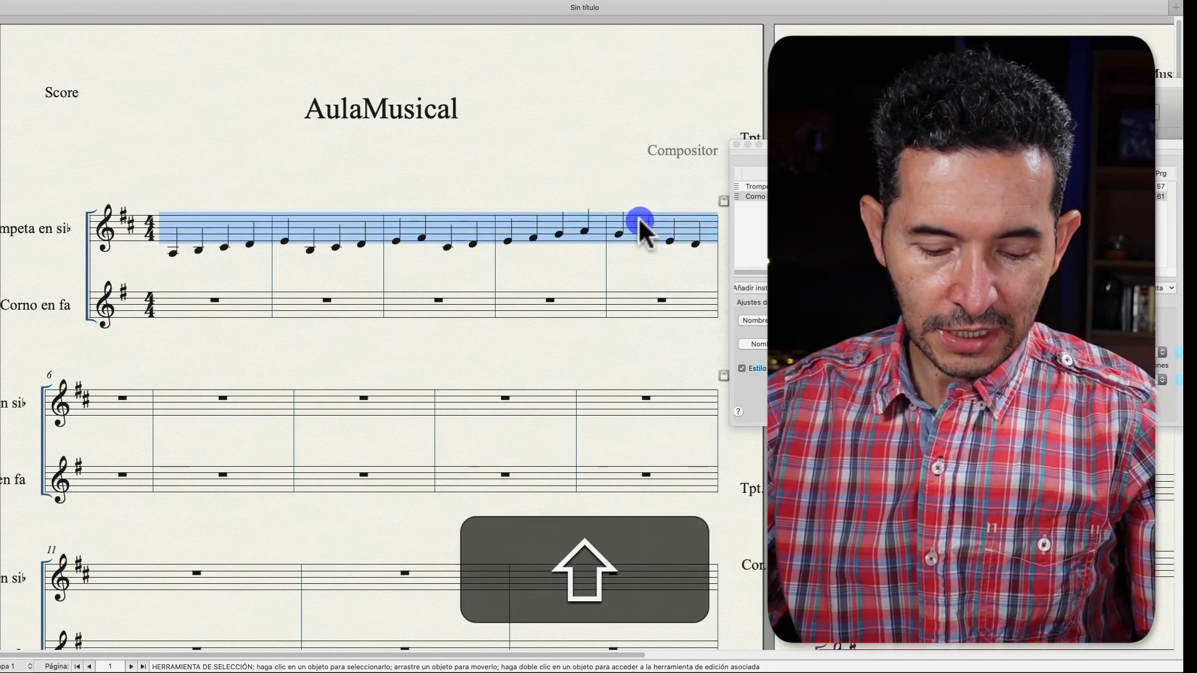
{"action": "key", "text": "super+c"}
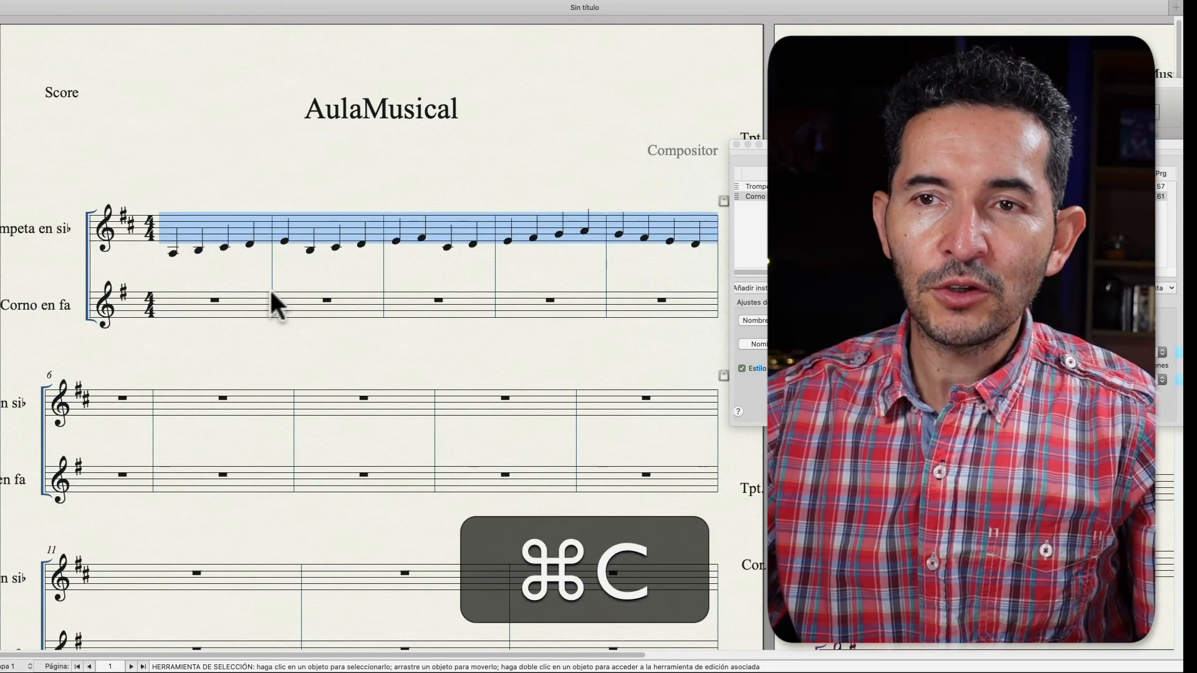
{"action": "left_click", "coordinate": [187, 298]}
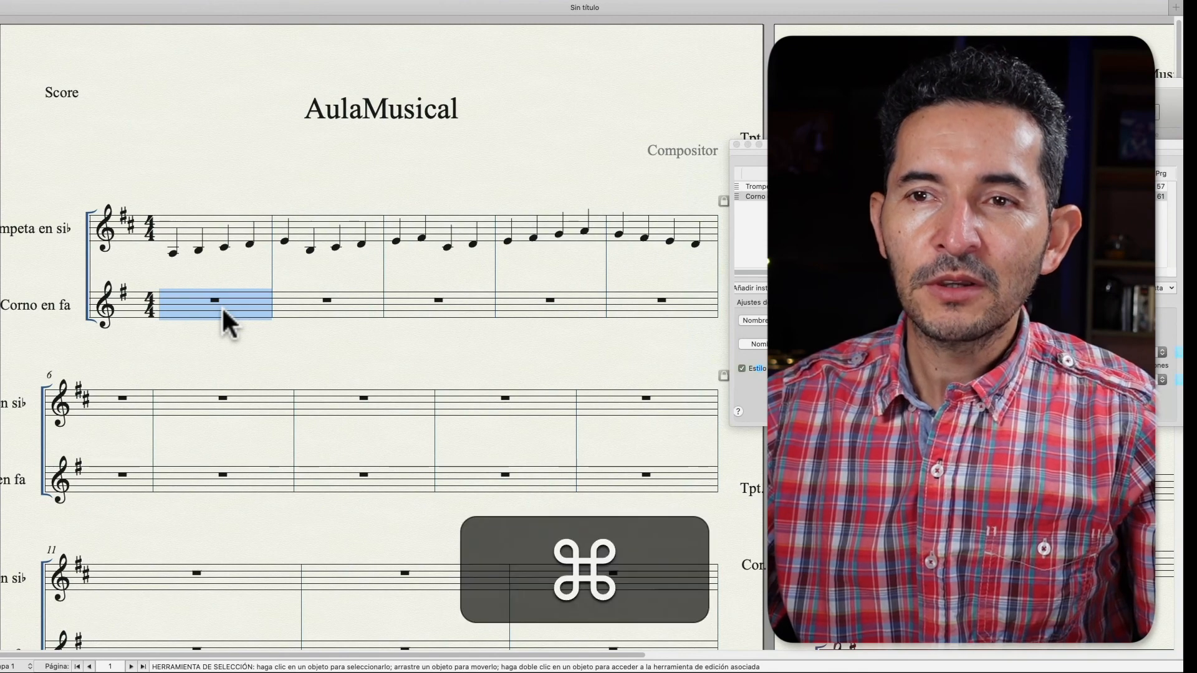
{"action": "key", "text": "super+v"}
{"action": "left_click", "coordinate": [221, 339]}
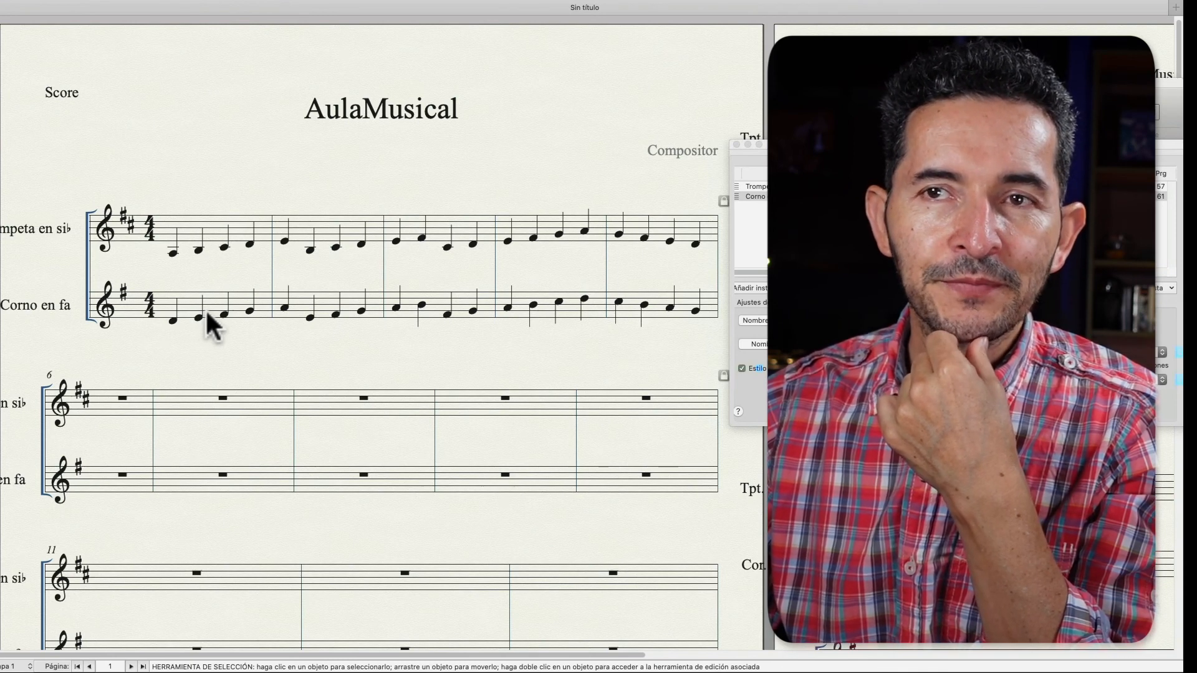
Display the score in concert pitch to compare the trumpet and horn staves, and return it to transposed pitch
{"action": "mouse_move", "coordinate": [307, 5]}
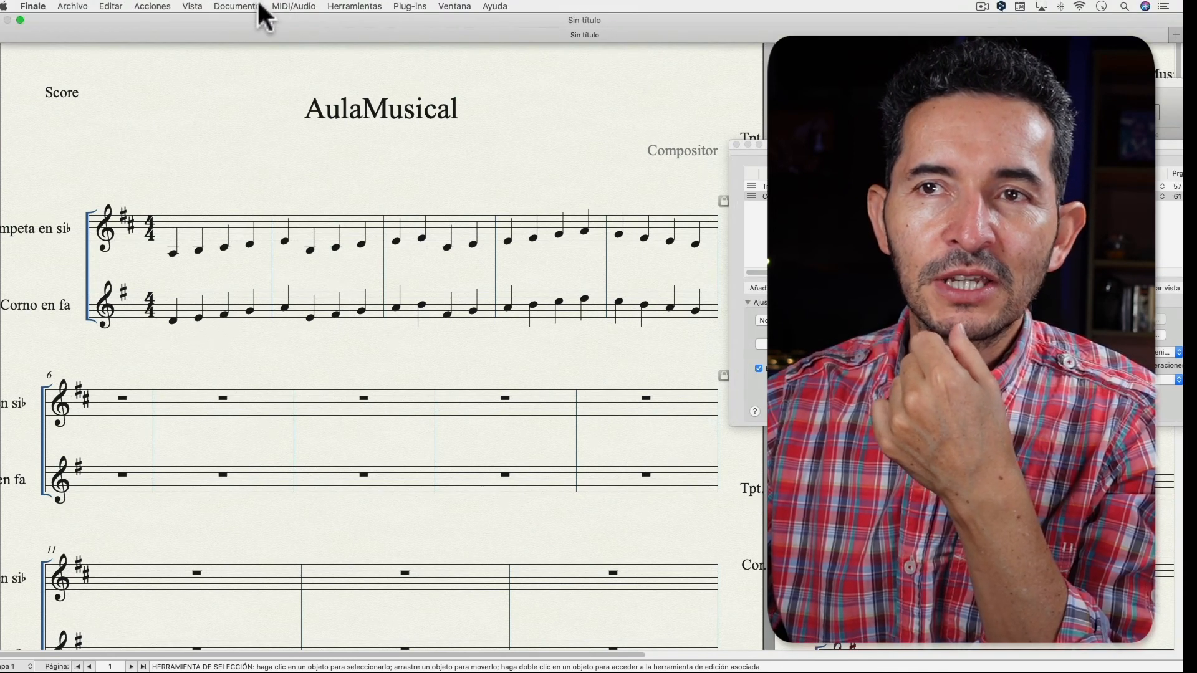
{"action": "left_click", "coordinate": [234, 5]}
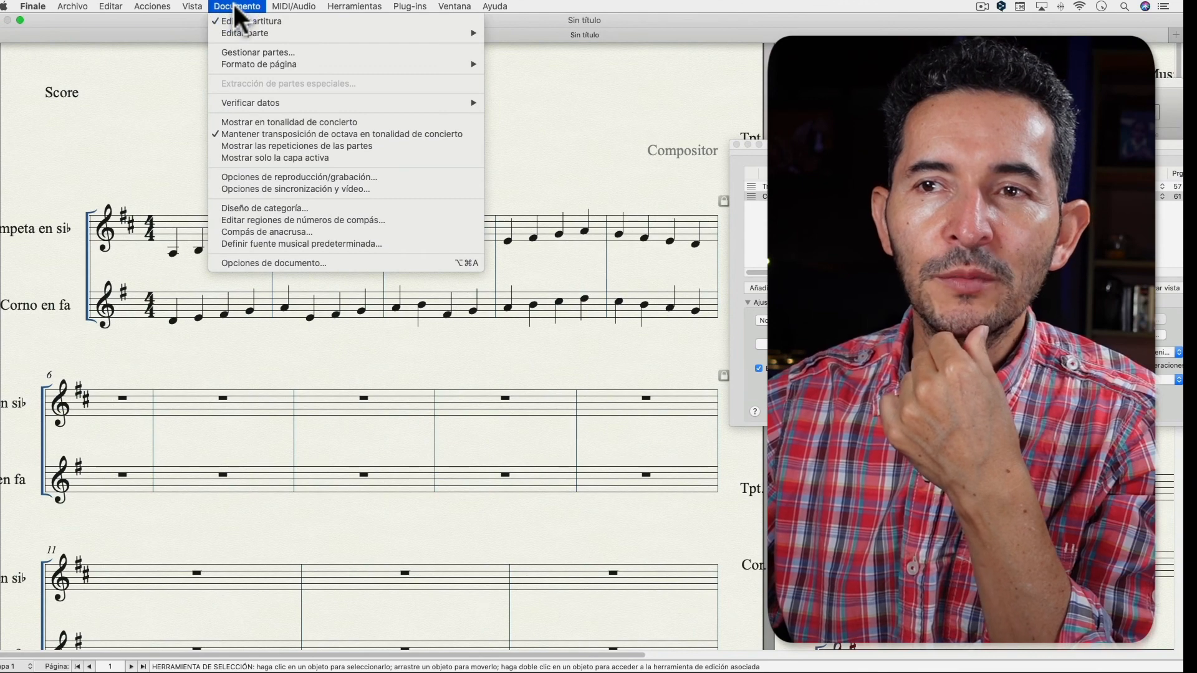
{"action": "left_click", "coordinate": [267, 123]}
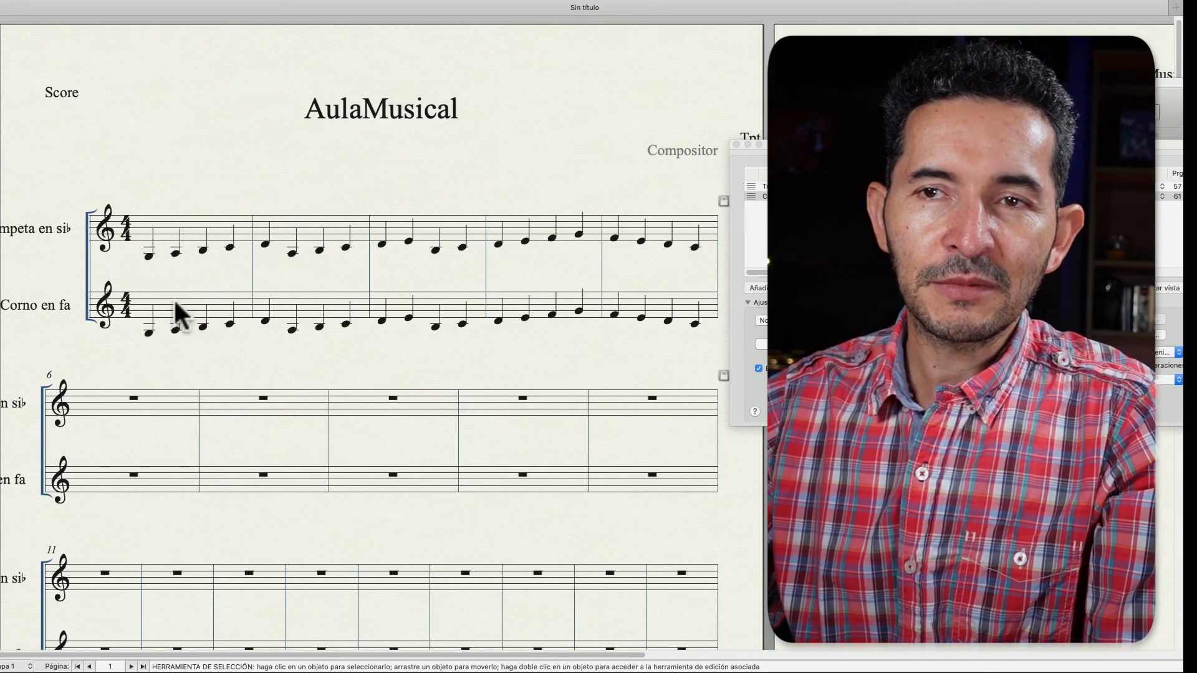
{"action": "left_click", "coordinate": [234, 5]}
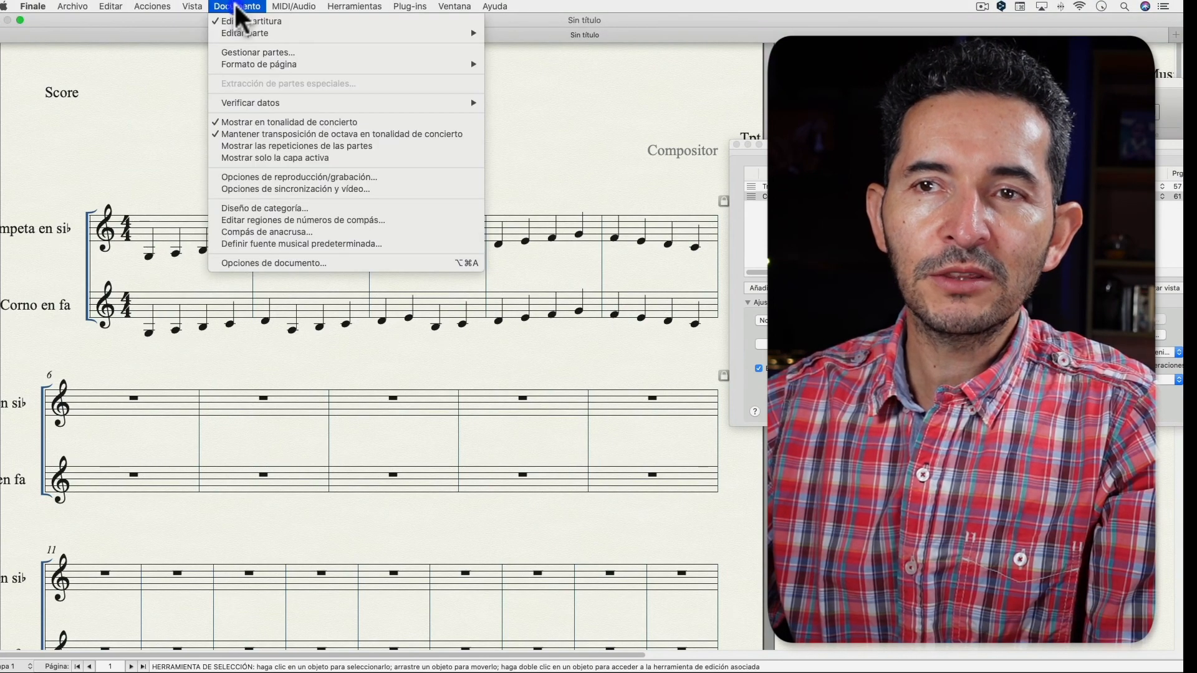
{"action": "left_click", "coordinate": [257, 122]}
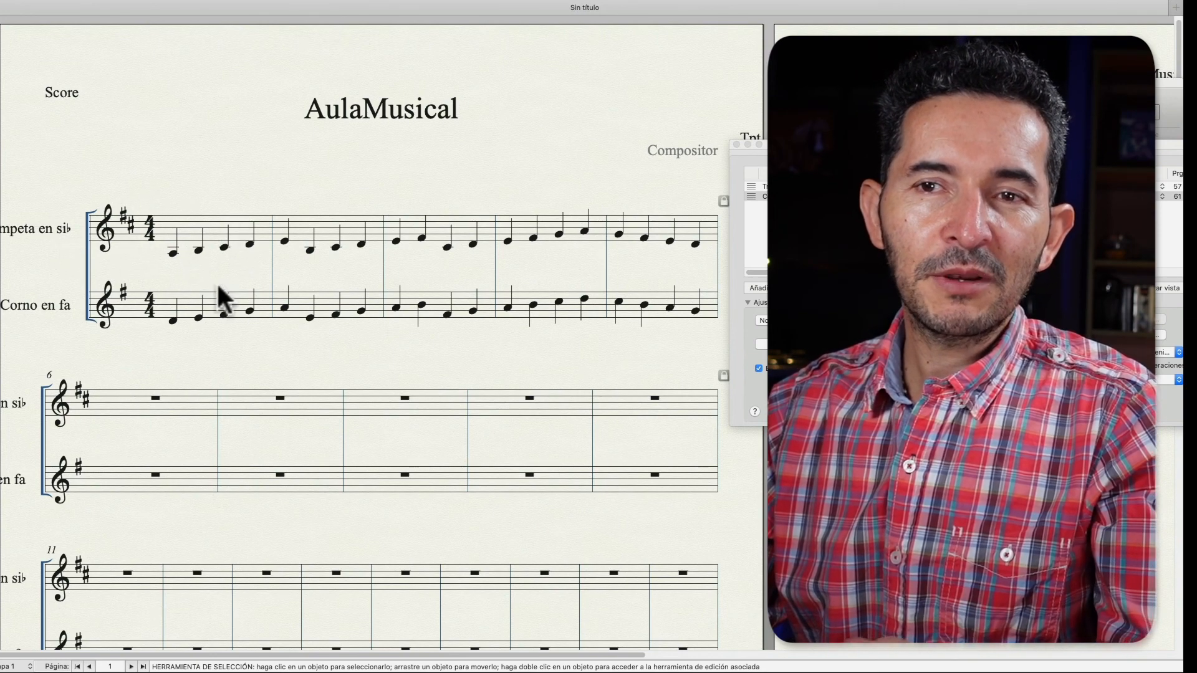
Open the Trompeta en sib part for viewing and place the ScoreManager window beside its page
{"action": "left_click_drag", "start_coordinate": [801, 142], "coordinate": [441, 154]}
{"action": "mouse_move", "coordinate": [156, 4]}
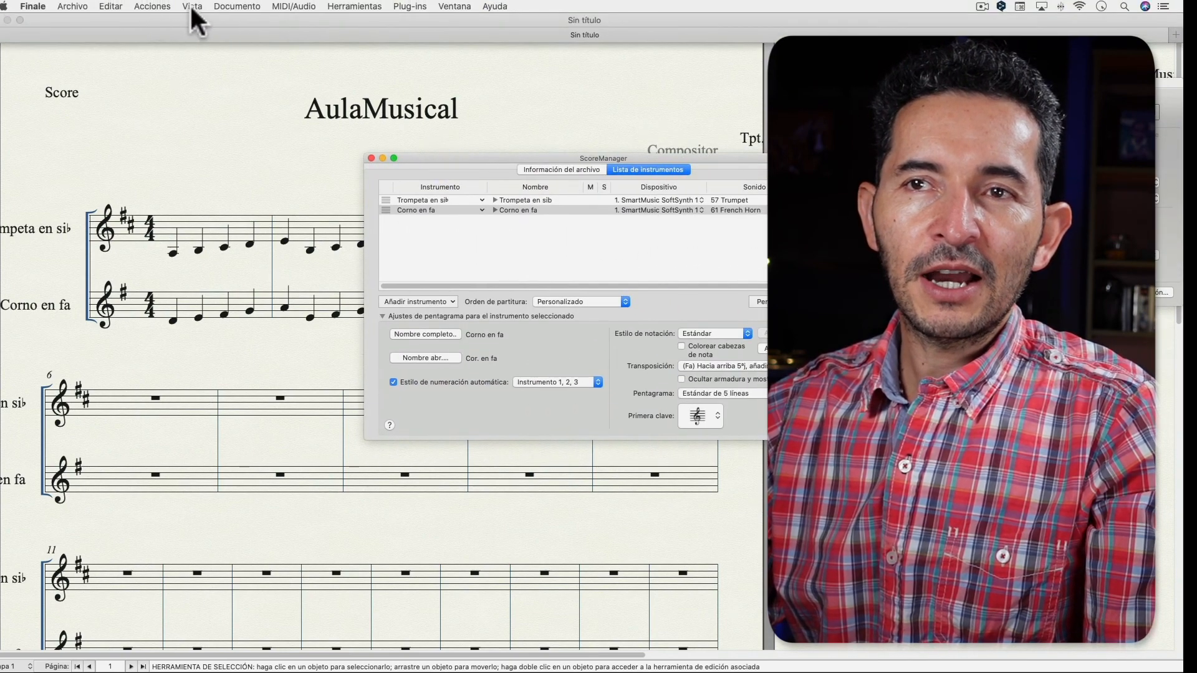
{"action": "left_click", "coordinate": [235, 5]}
{"action": "mouse_move", "coordinate": [256, 30]}
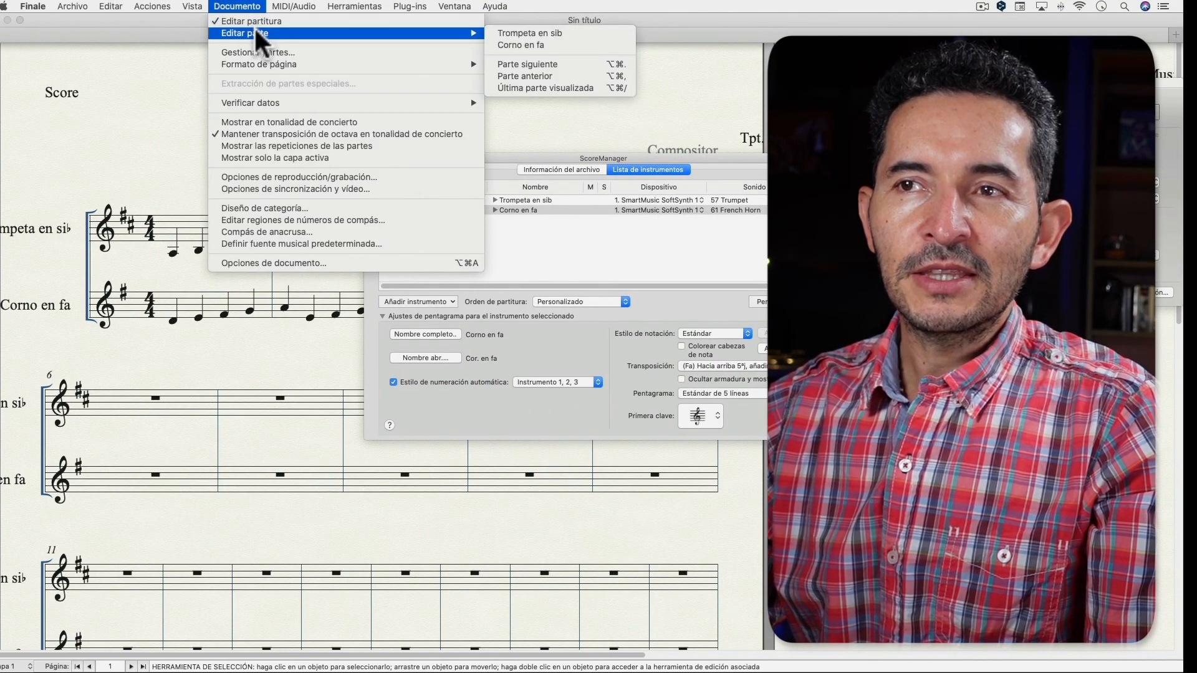
{"action": "left_click", "coordinate": [537, 31]}
{"action": "left_click_drag", "start_coordinate": [412, 156], "coordinate": [429, 147]}
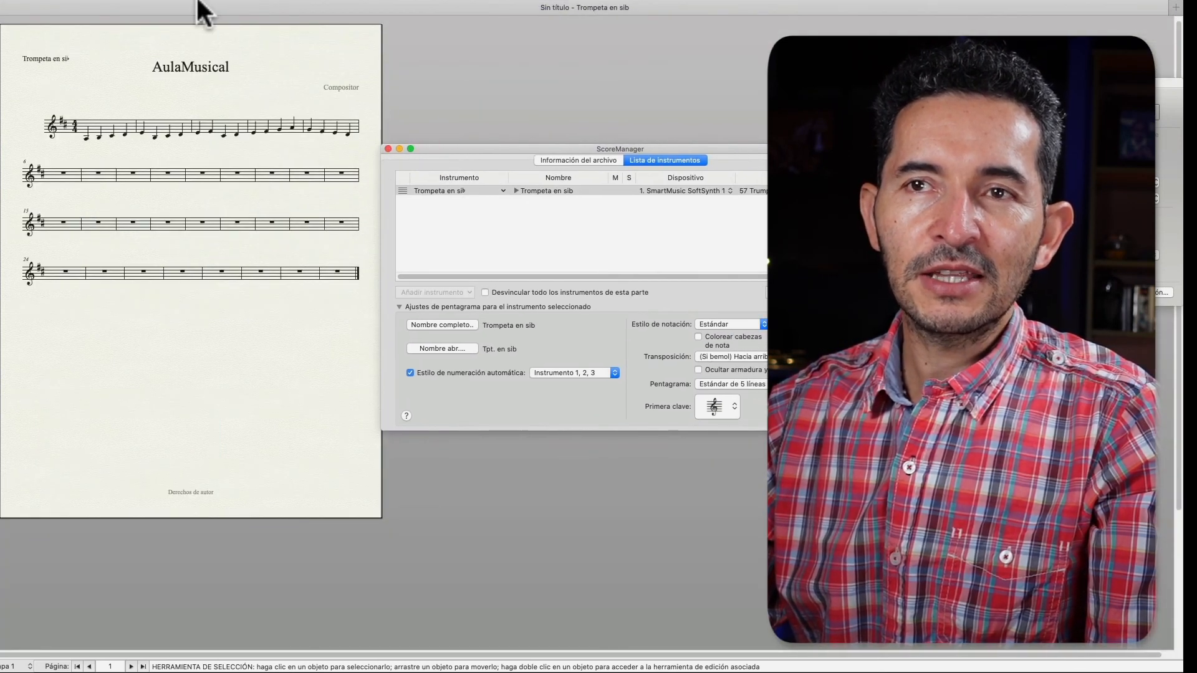
Switch from the trumpet part to the Corno en fa part
{"action": "mouse_move", "coordinate": [198, 3]}
{"action": "left_click", "coordinate": [235, 5]}
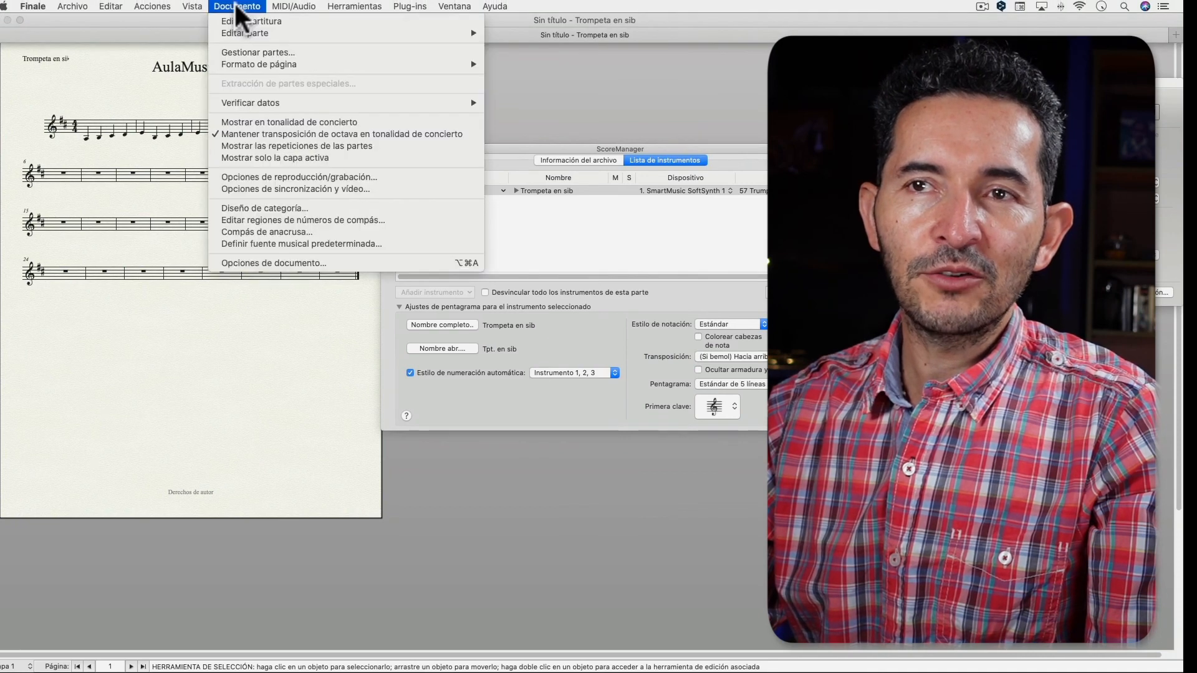
{"action": "mouse_move", "coordinate": [277, 35]}
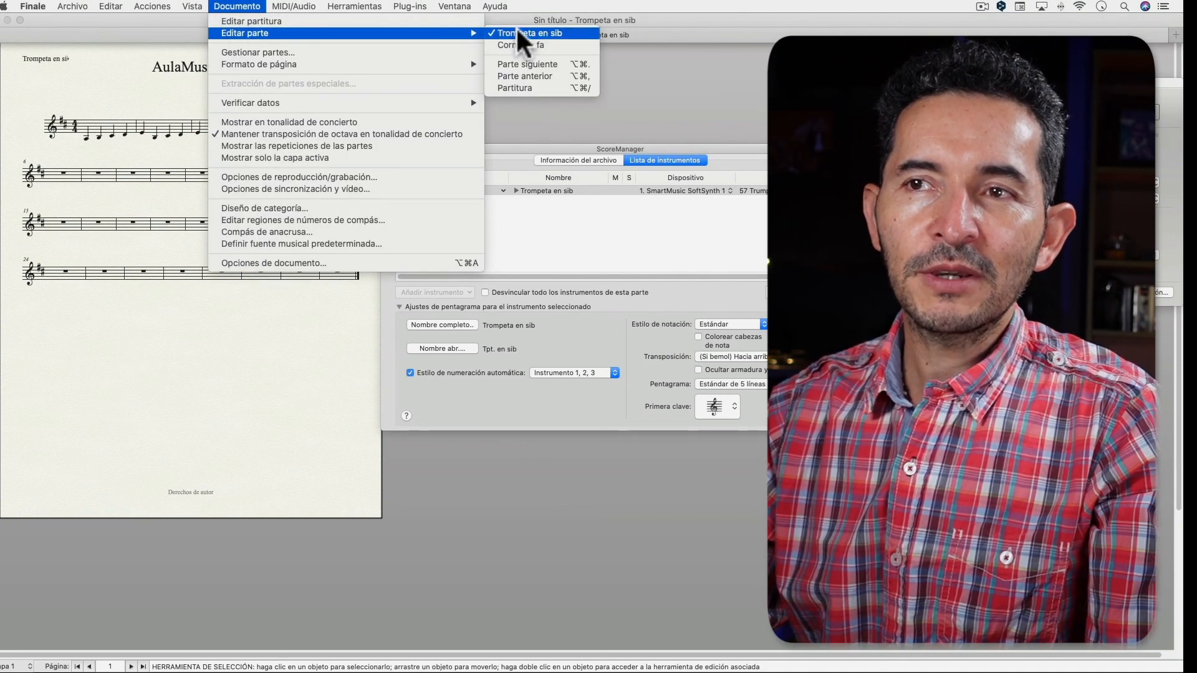
{"action": "left_click", "coordinate": [530, 45]}
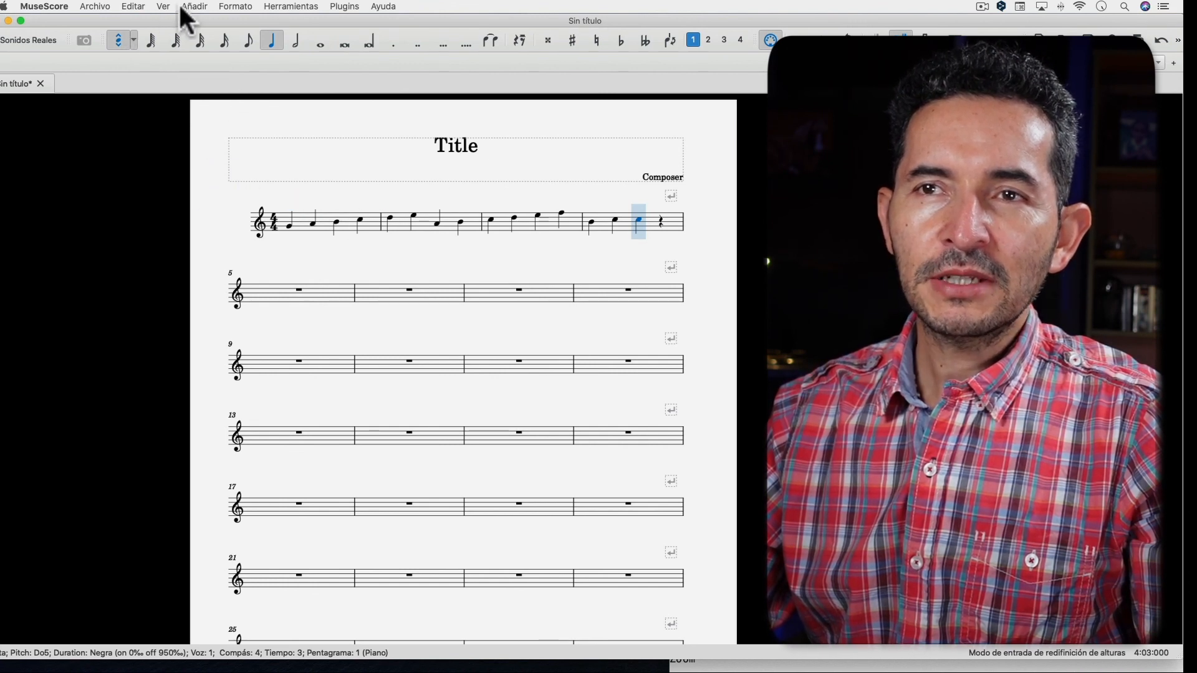
In MuseScore, add a Flauta and a Trompeta en Sib to the score's instruments
{"action": "left_click", "coordinate": [128, 7]}
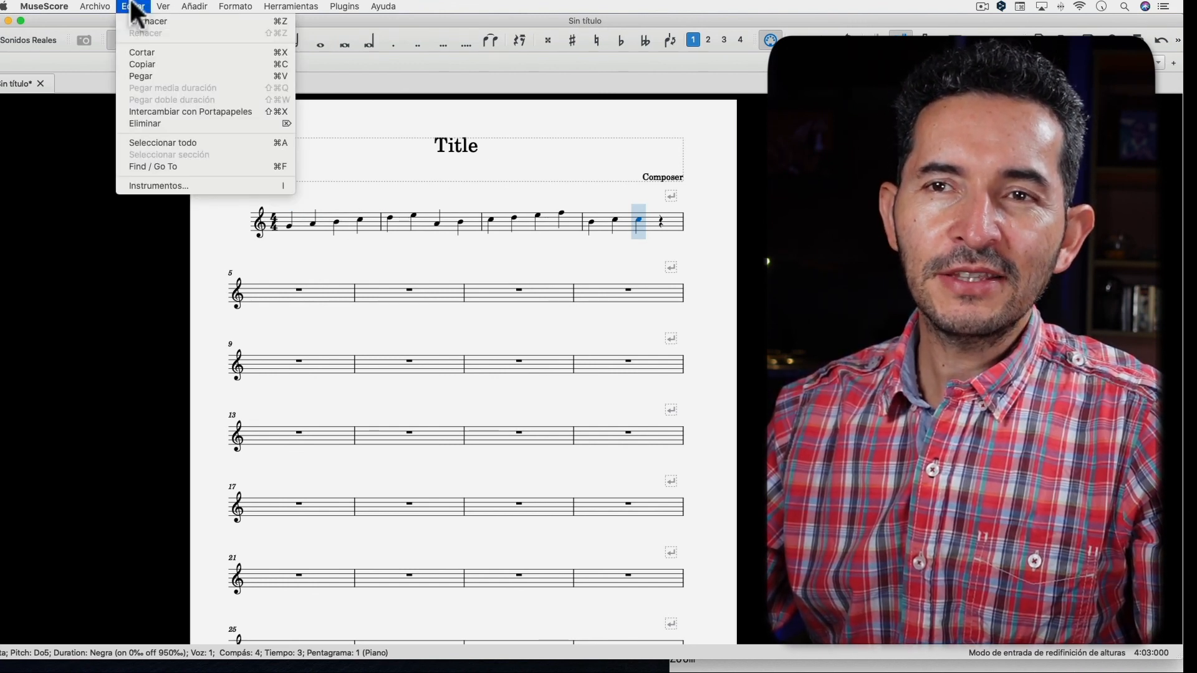
{"action": "left_click", "coordinate": [182, 182]}
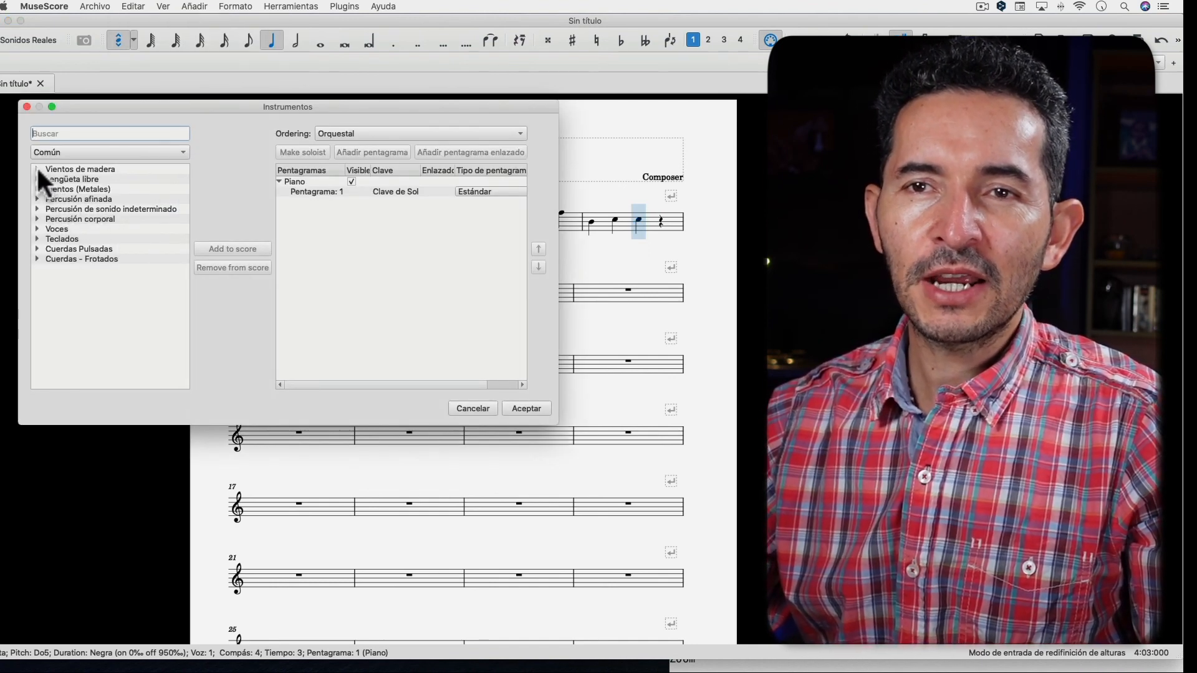
{"action": "left_click", "coordinate": [37, 168]}
{"action": "double_click", "coordinate": [63, 189]}
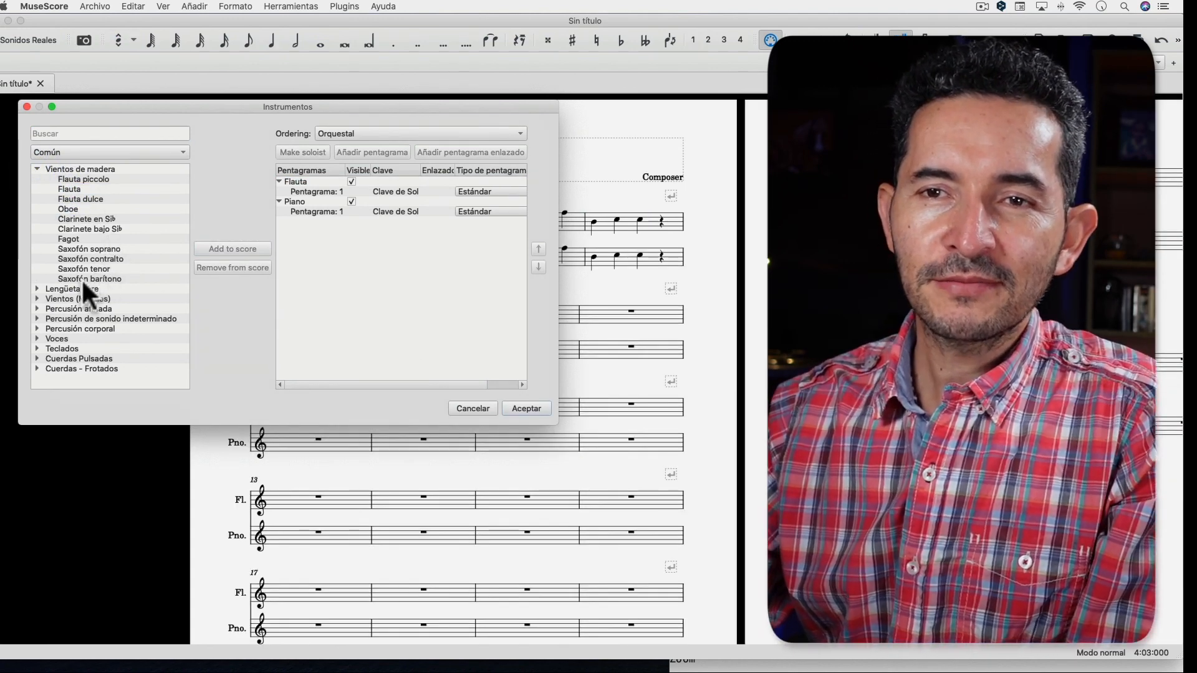
{"action": "double_click", "coordinate": [81, 299]}
{"action": "double_click", "coordinate": [81, 329]}
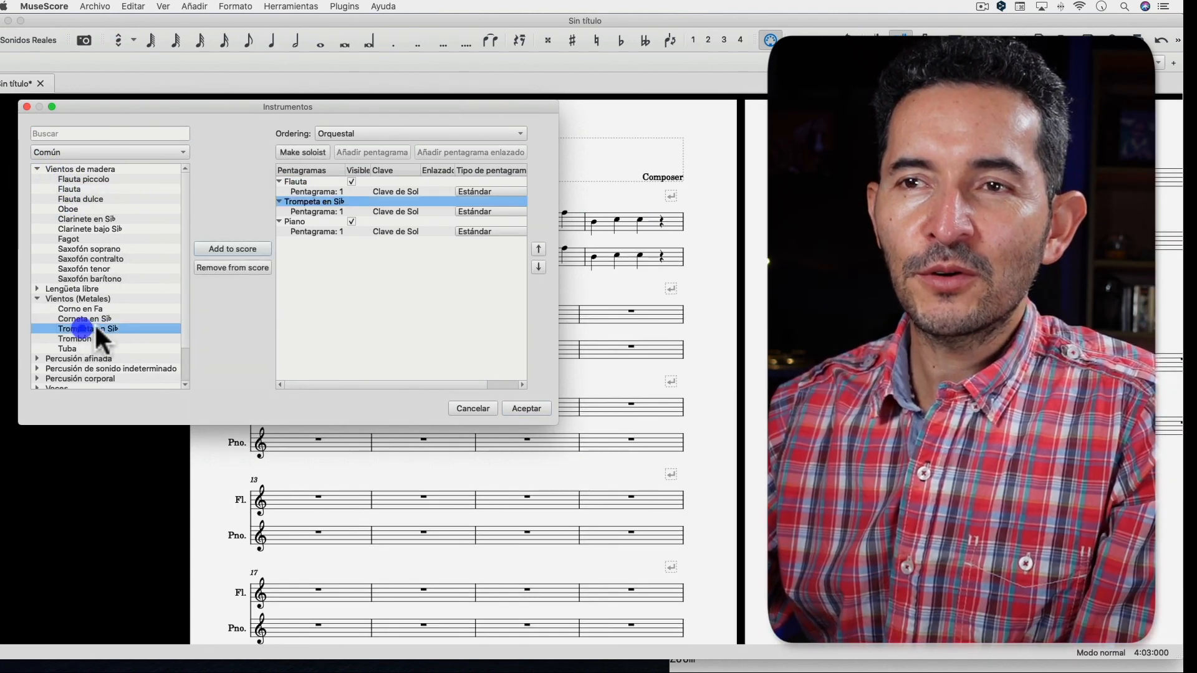
Remove the Piano from the score and accept the instrument changes
{"action": "left_click", "coordinate": [279, 222]}
{"action": "left_click", "coordinate": [300, 221]}
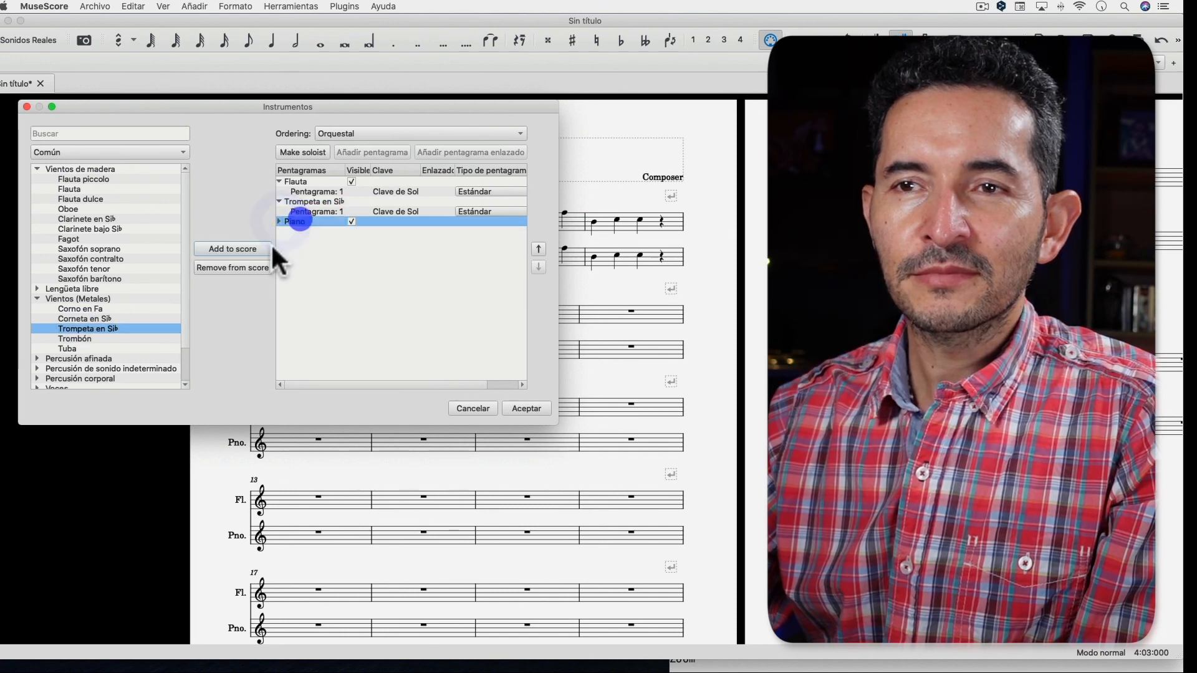
{"action": "left_click", "coordinate": [242, 268]}
{"action": "left_click", "coordinate": [525, 409]}
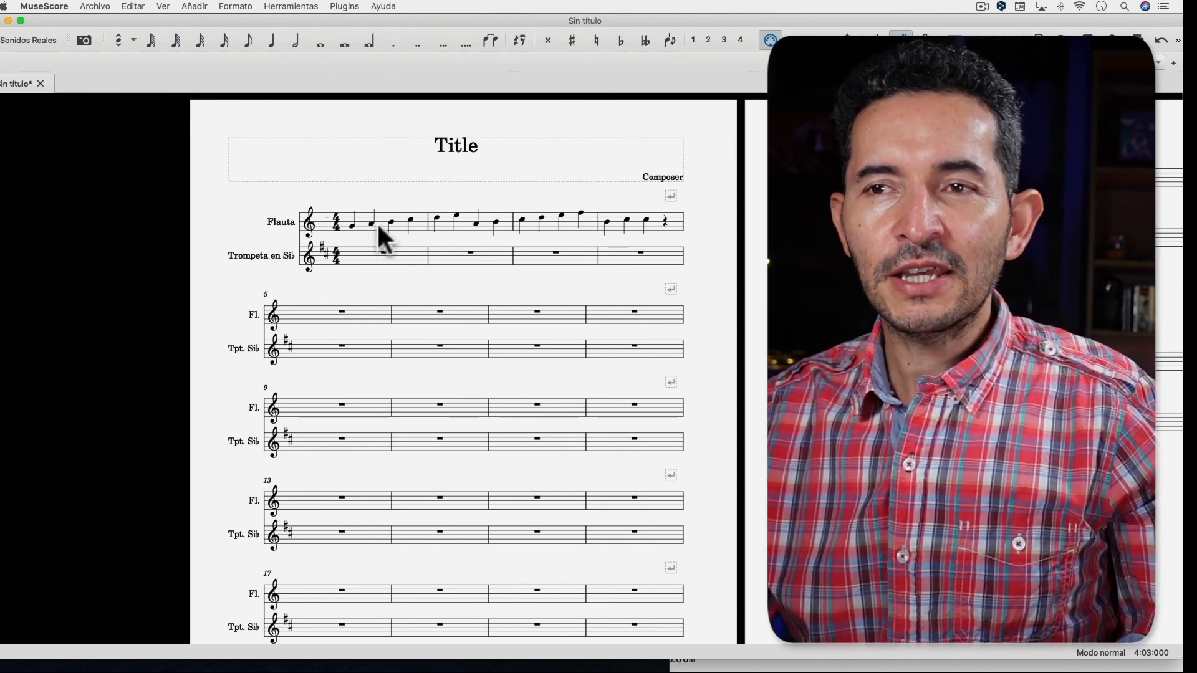
{"action": "left_click", "coordinate": [379, 221]}
{"action": "left_click", "coordinate": [636, 222], "text": "shift"}
{"action": "key", "text": "shift+super+c"}
{"action": "key", "text": "super+c"}
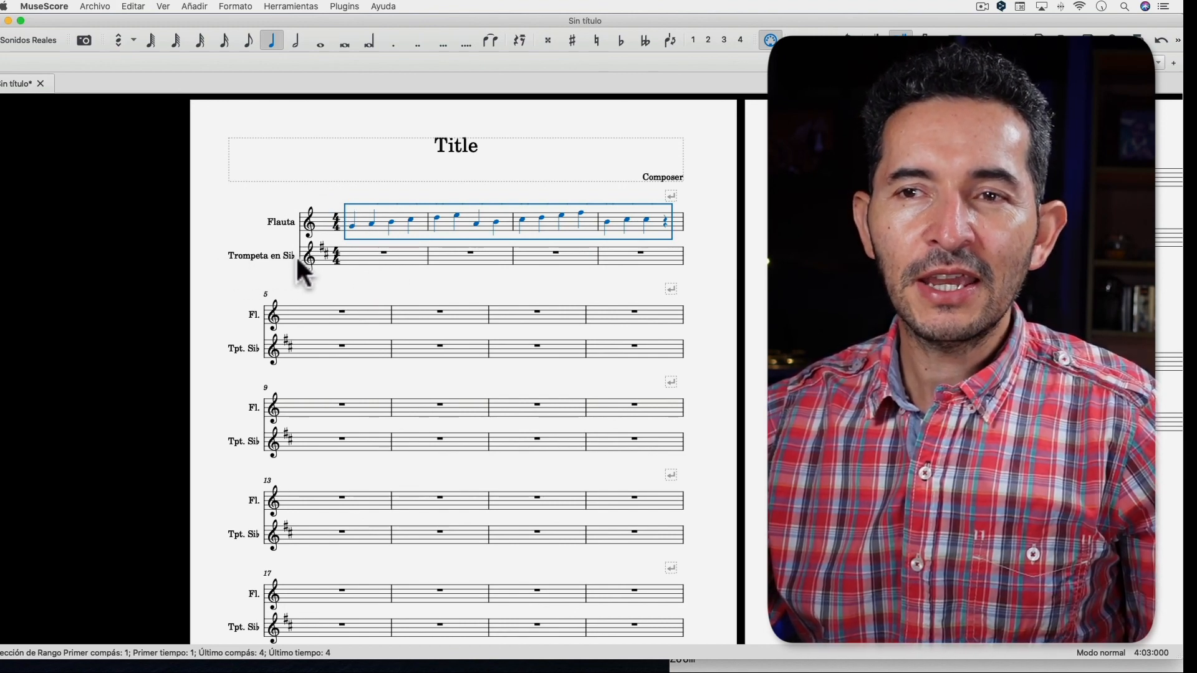
{"action": "left_click", "coordinate": [372, 222]}
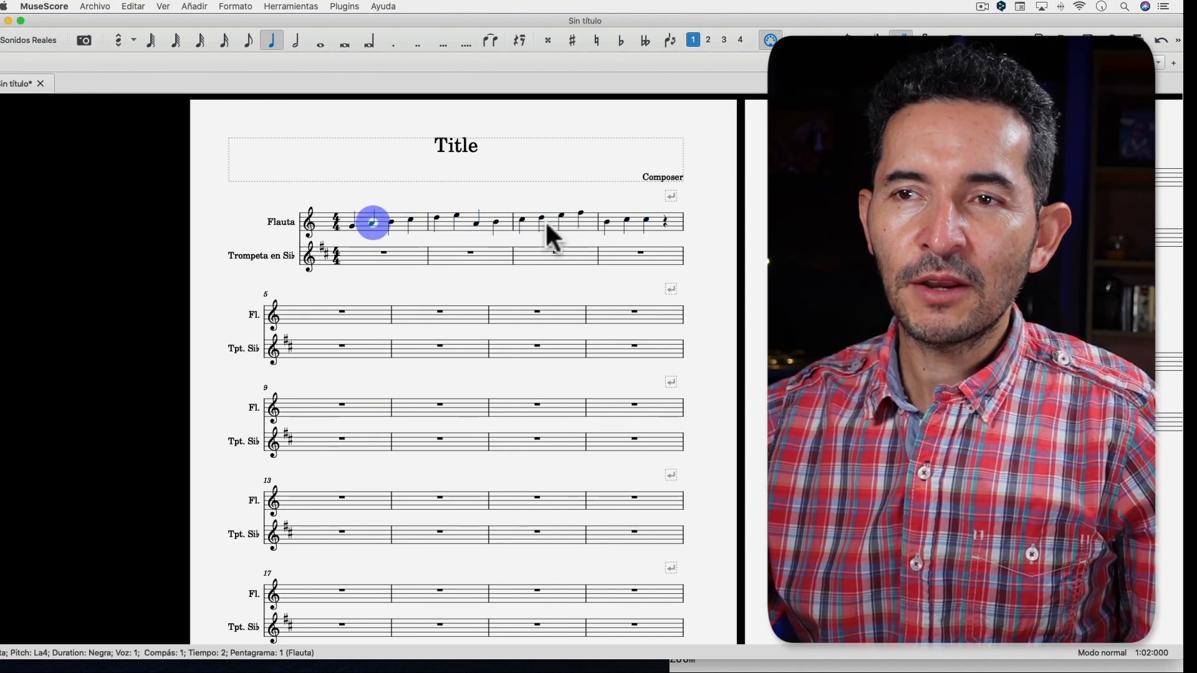
Copy the flute melody from the first note to the last note of measure 4 and paste it into the Trompeta en Sib staff from measure 1
{"action": "left_click", "coordinate": [354, 223]}
{"action": "left_click", "coordinate": [647, 220], "text": "shift"}
{"action": "key", "text": "shift+super+c"}
{"action": "key", "text": "super+c"}
{"action": "left_click", "coordinate": [379, 253]}
{"action": "key", "text": "super+v"}
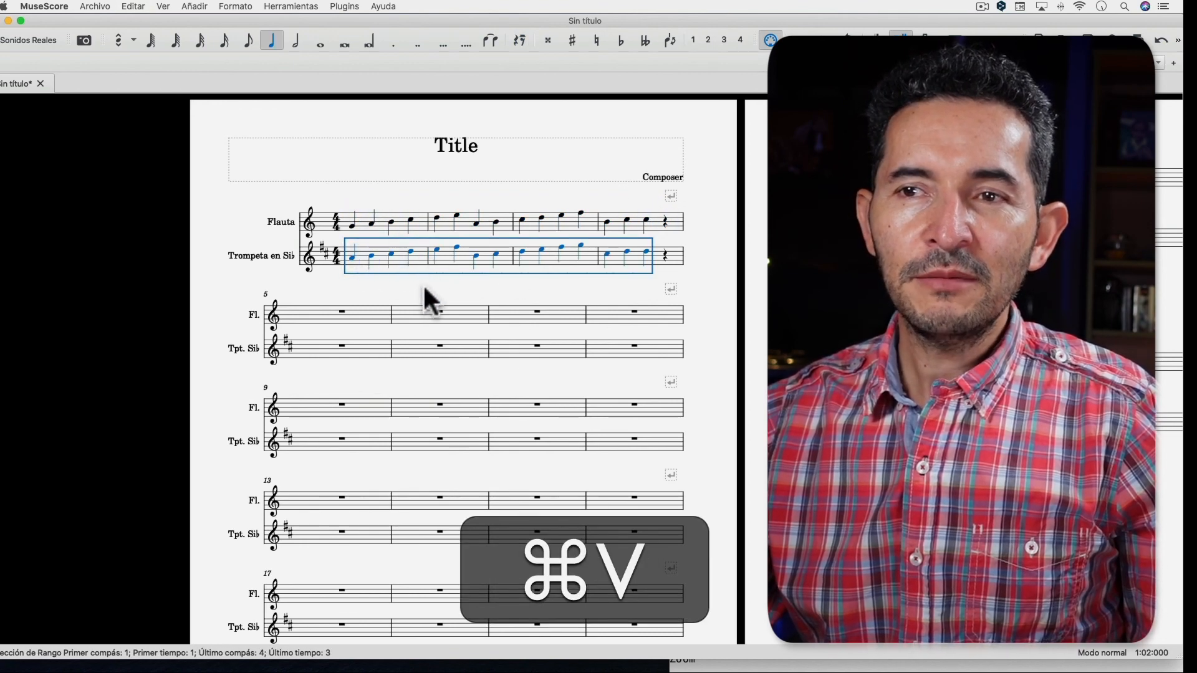
{"action": "left_click", "coordinate": [417, 288]}
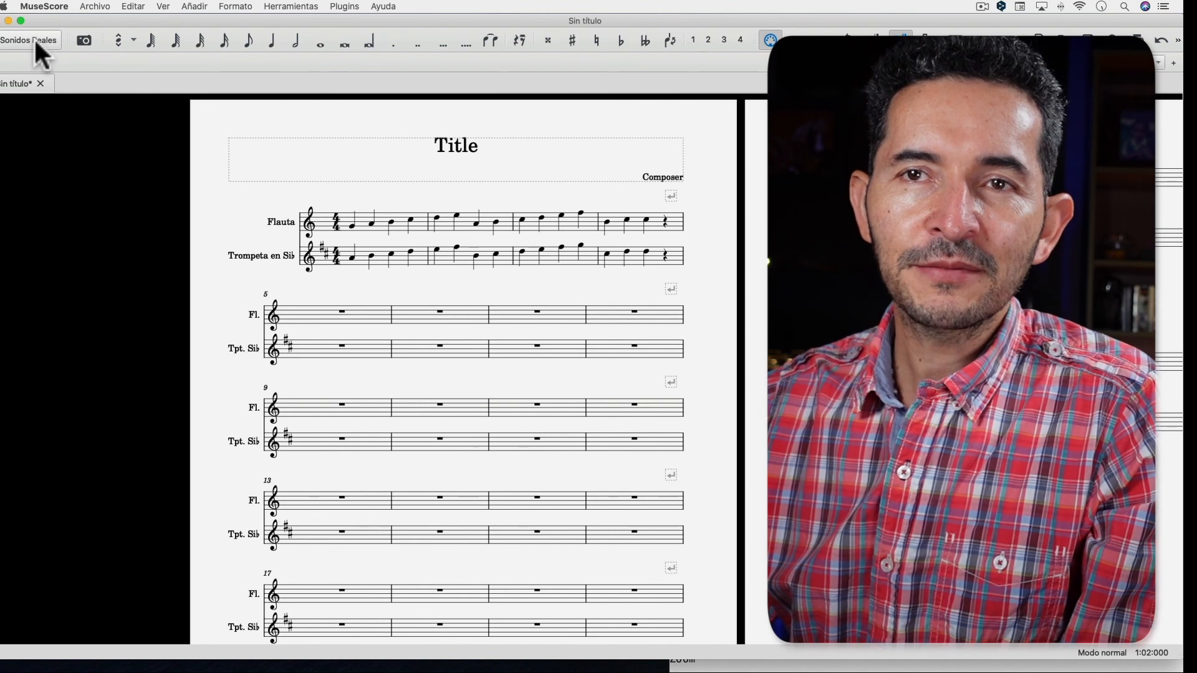
Switch the flute and trumpet score to concert pitch for comparison and return it to transposed pitch
{"action": "left_click", "coordinate": [34, 38]}
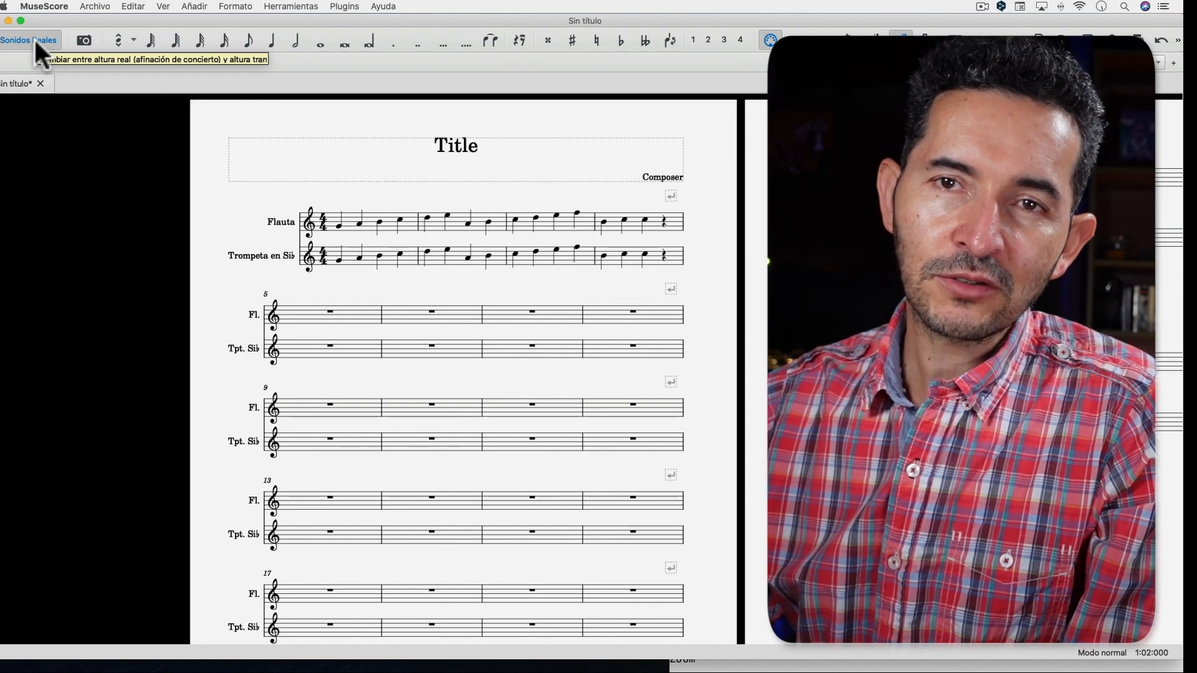
{"action": "left_click", "coordinate": [34, 37]}
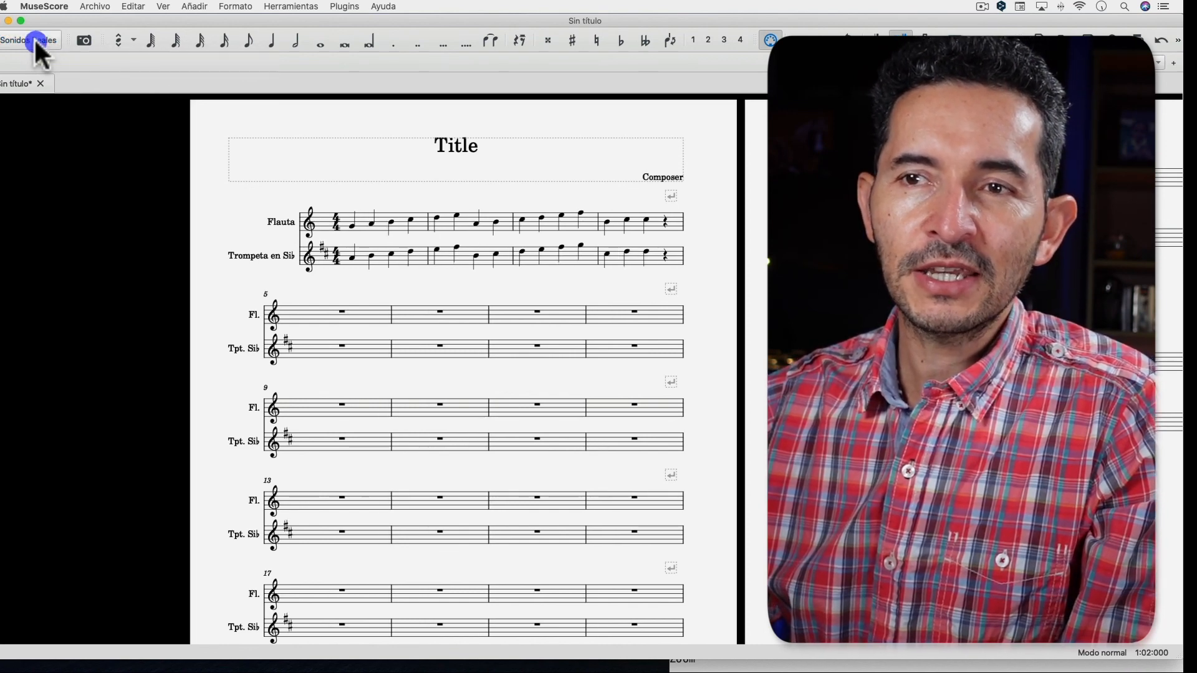